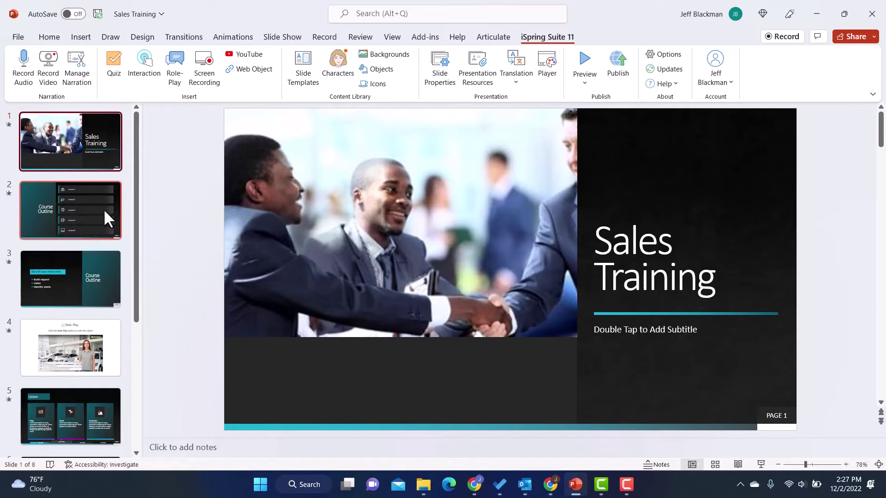
# Scroll to the end of the Sales Training deck and open the blank dark slide 8.
pyautogui.scroll(-5, 105, 217)
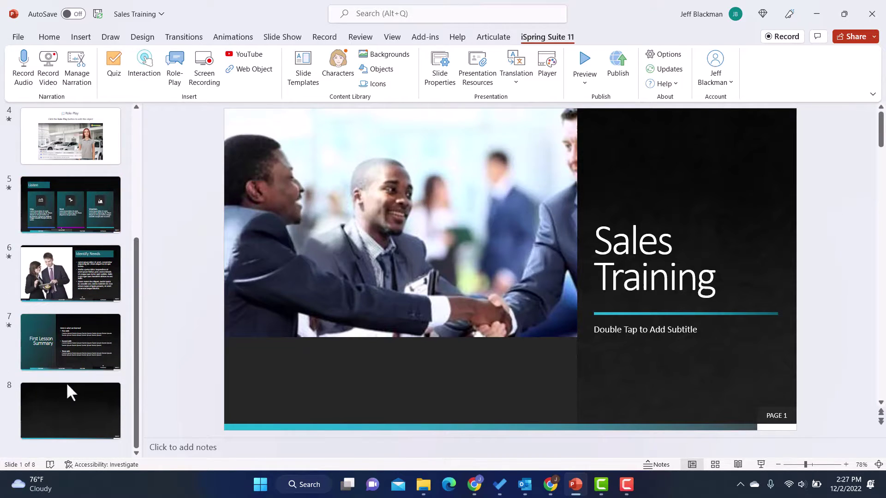
pyautogui.click(49, 338)
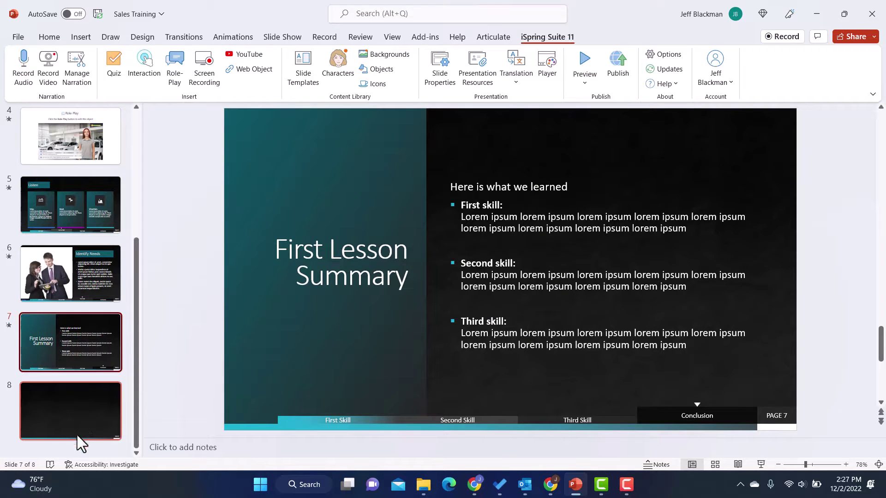
pyautogui.click(72, 406)
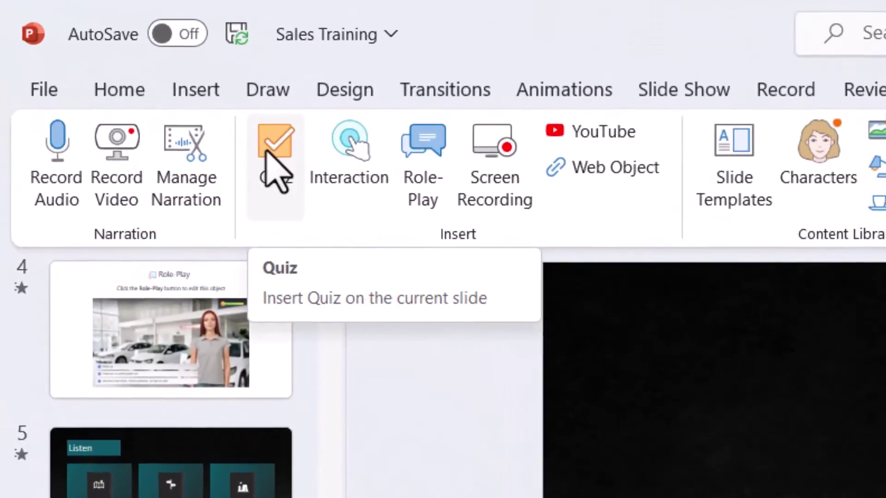
# Insert a quiz from the iSpring Suite 11 tab and create a new Graded Quiz.
pyautogui.click(111, 63)
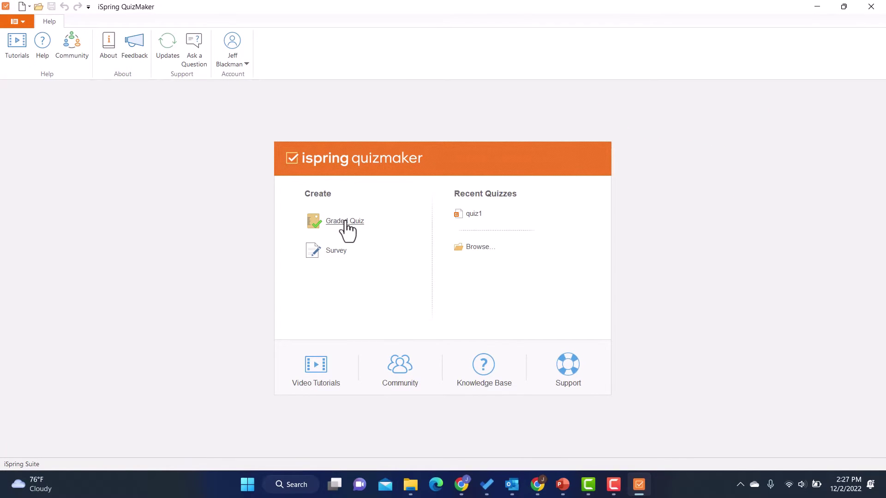
pyautogui.click(346, 222)
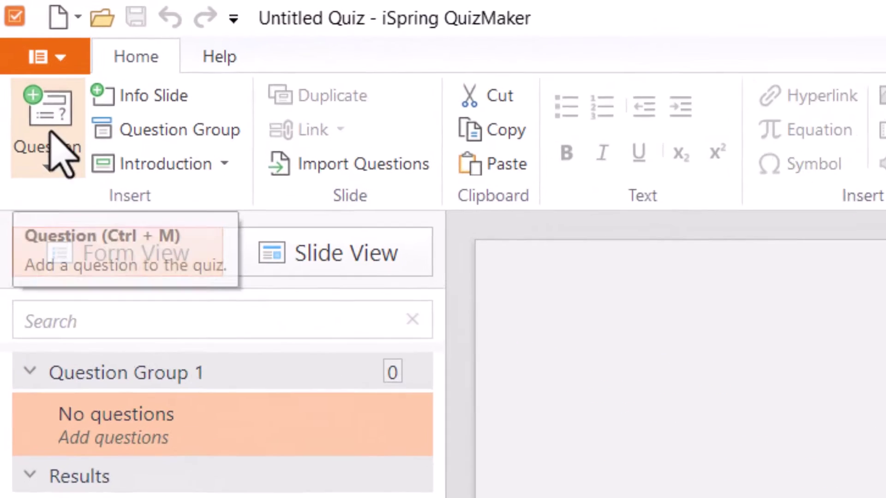
# Add a Multiple Choice question from the Question type list.
pyautogui.click(46, 152)
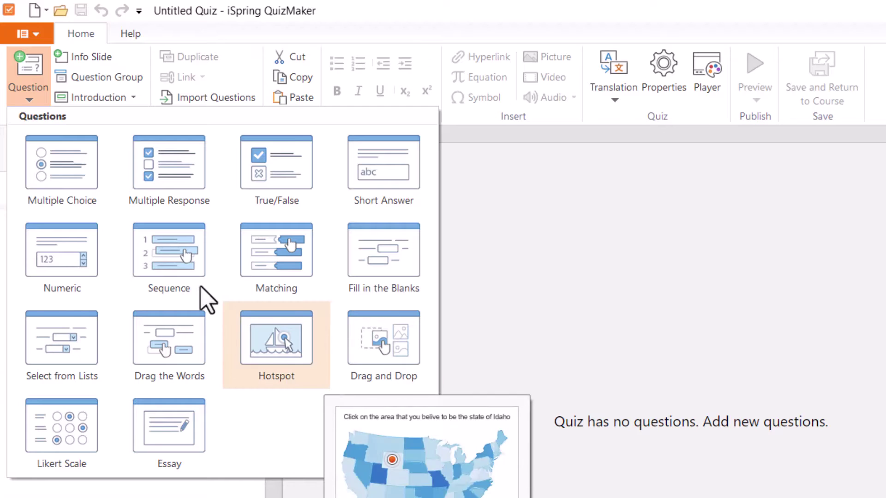
pyautogui.click(51, 165)
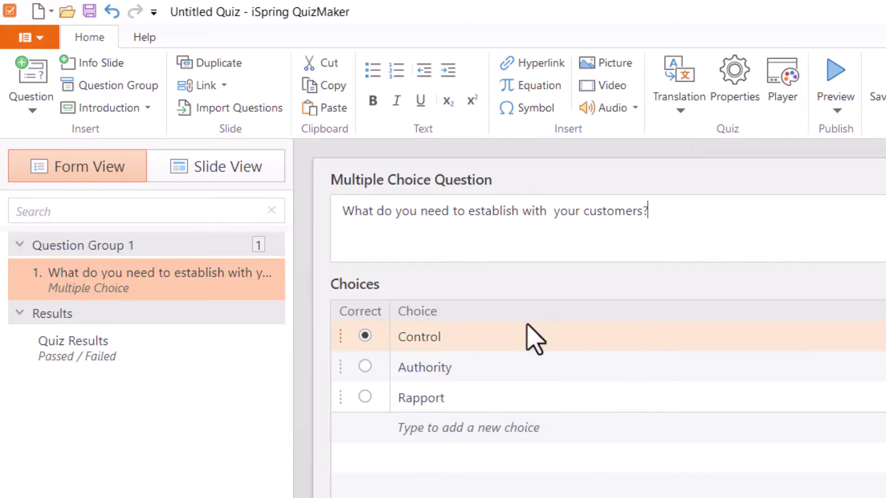
# Enter the answer choices Control, Authority and Rapport, and mark Rapport as correct.
pyautogui.click(527, 336)
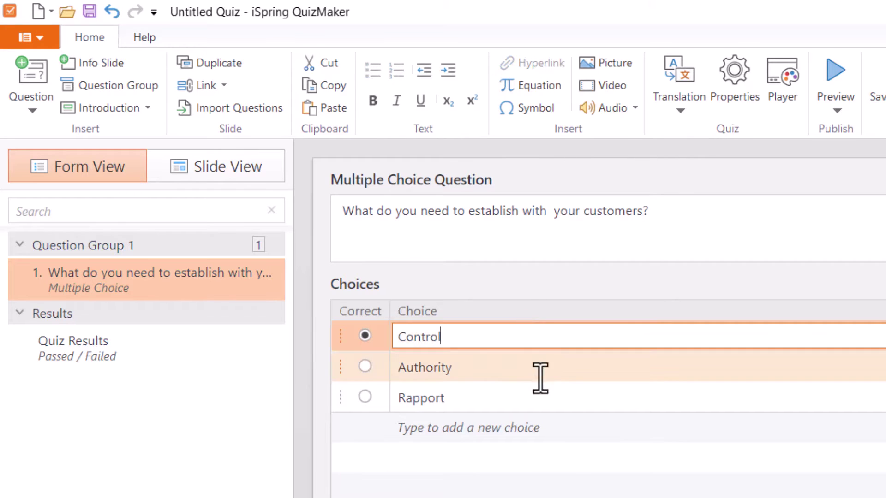
pyautogui.click(535, 367)
pyautogui.click(563, 401)
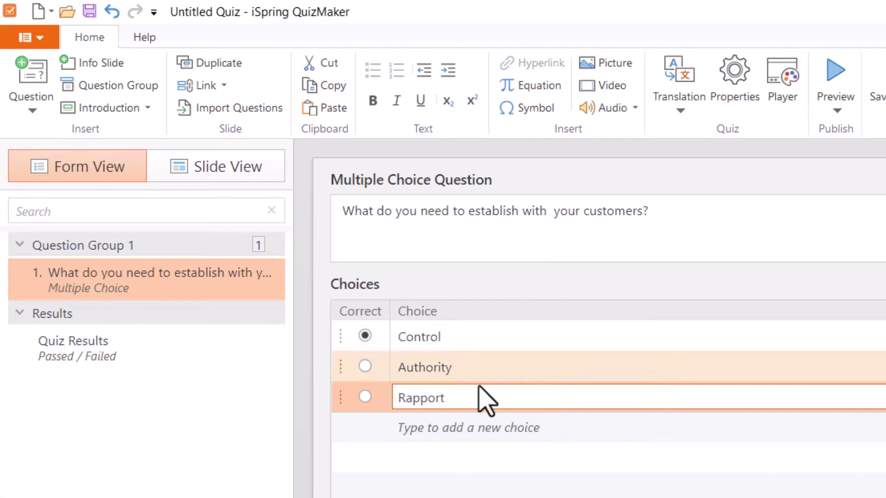
pyautogui.click(462, 430)
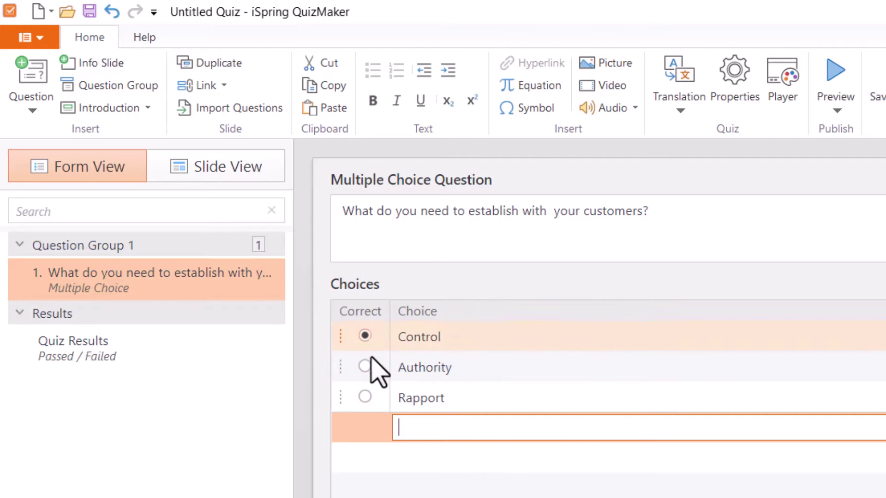
pyautogui.click(365, 396)
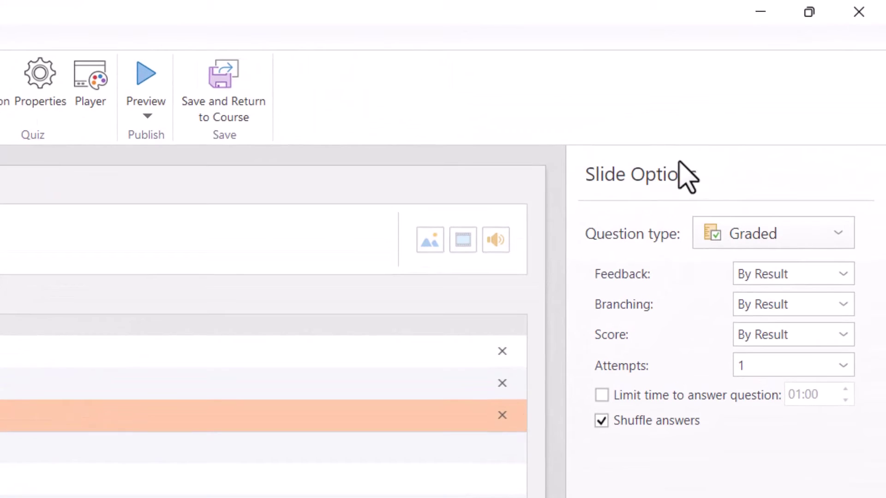
# Keep the question graded, with feedback and branching based on the result.
pyautogui.click(847, 235)
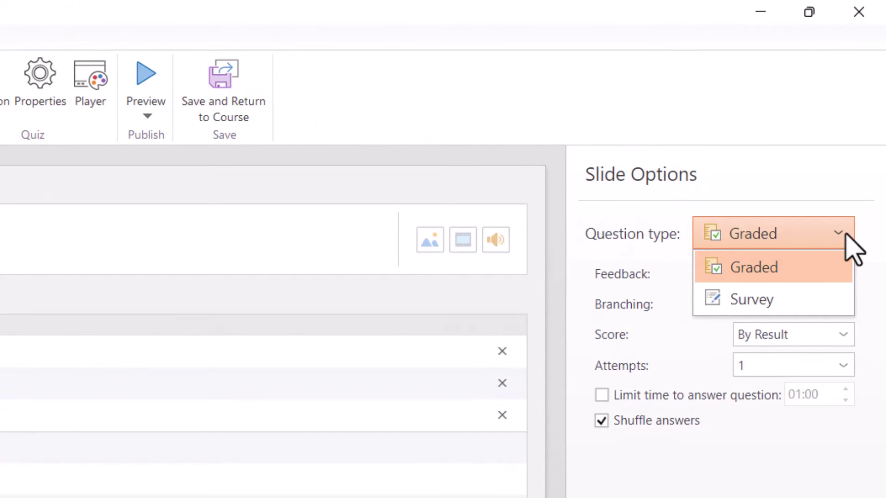
pyautogui.click(847, 234)
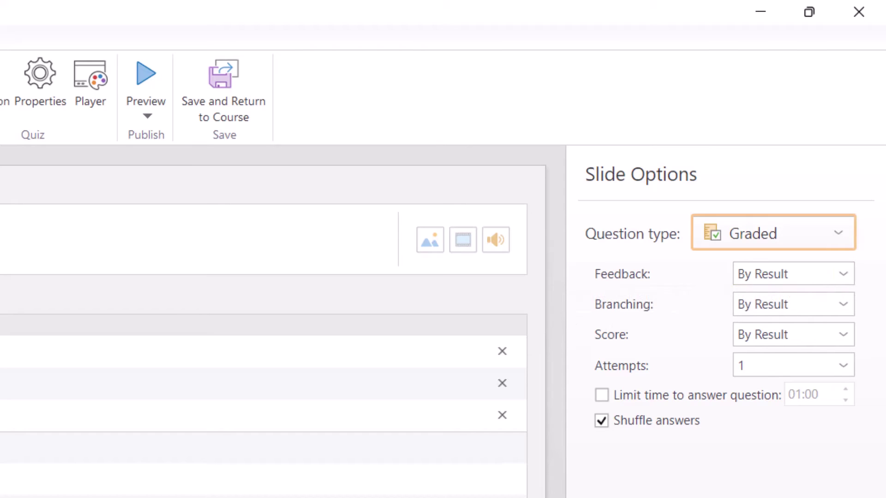
pyautogui.click(844, 276)
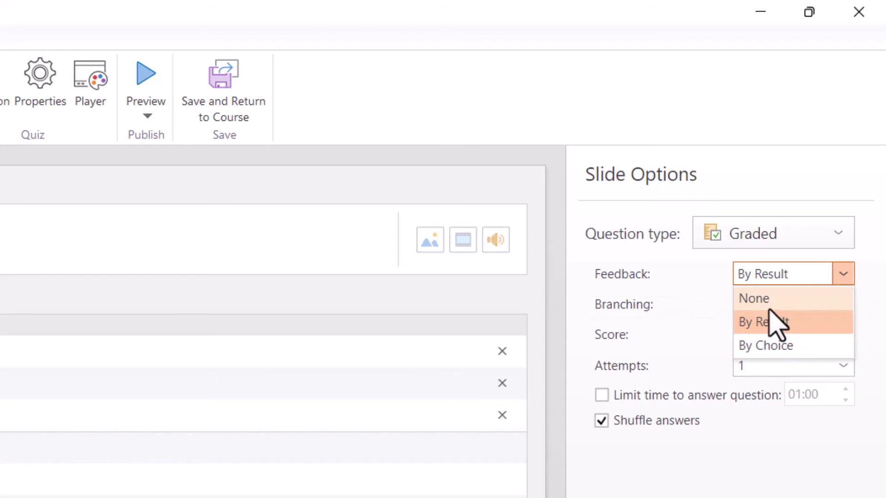
pyautogui.click(768, 300)
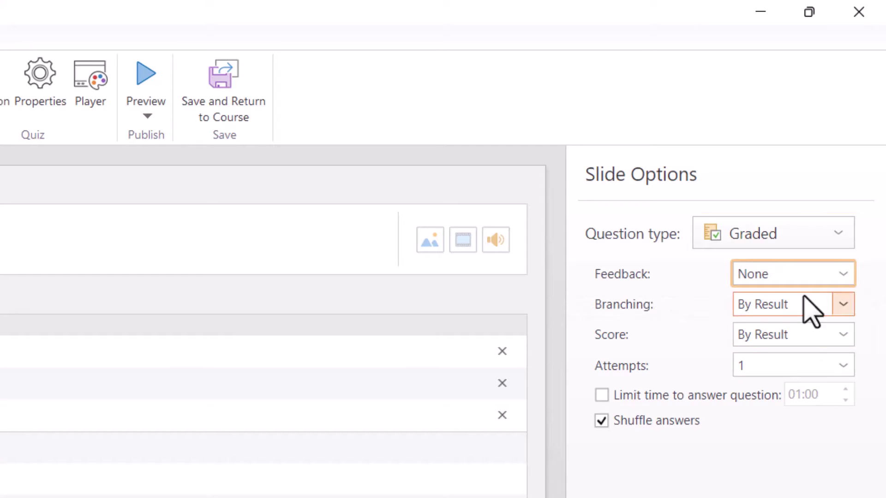
pyautogui.click(844, 275)
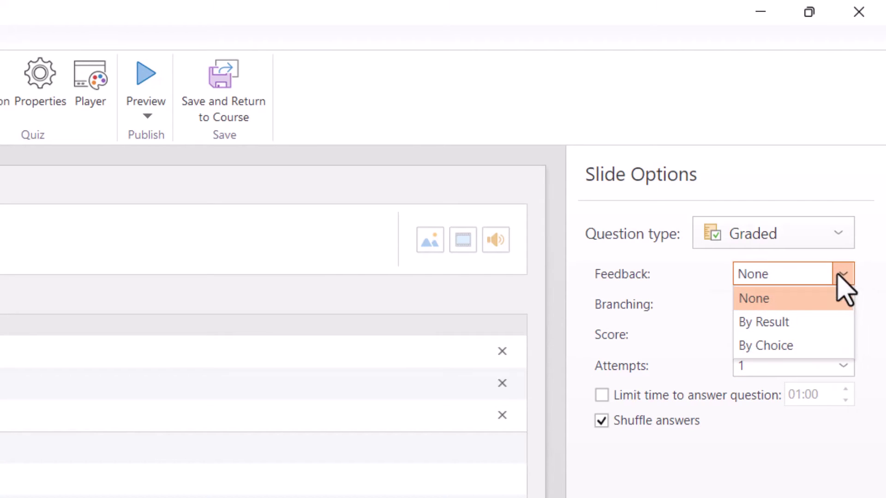
pyautogui.click(765, 346)
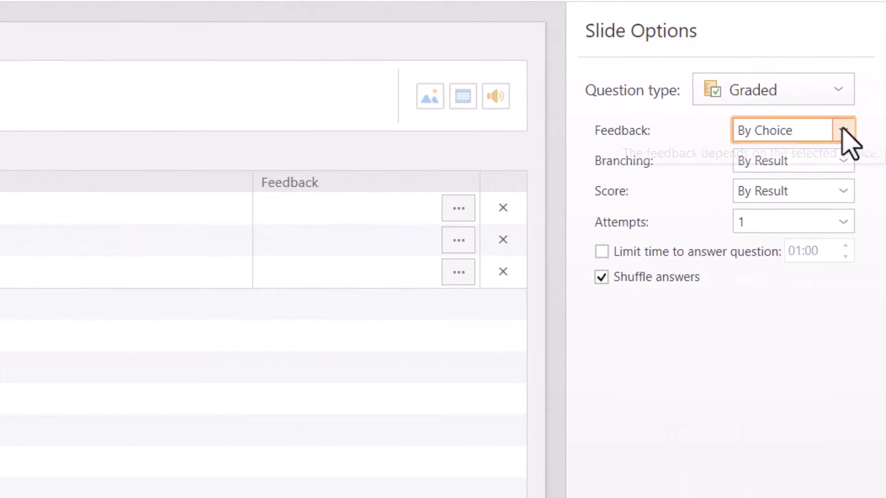
pyautogui.click(845, 131)
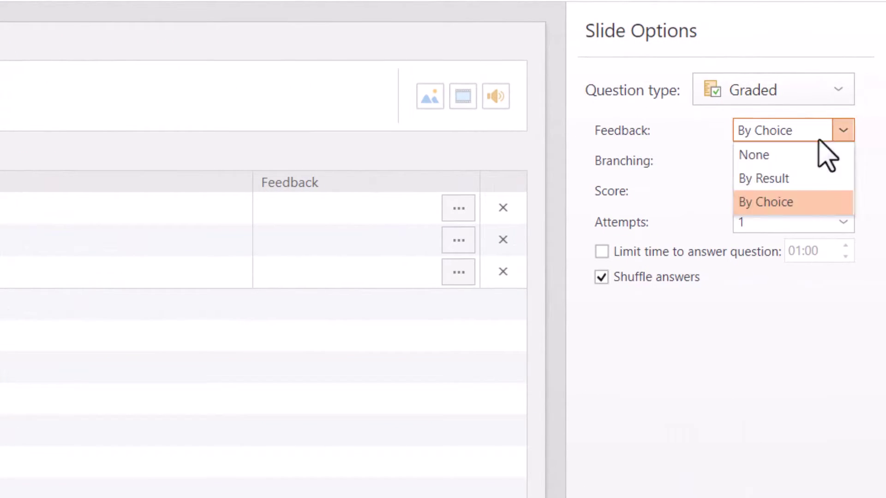
pyautogui.click(772, 180)
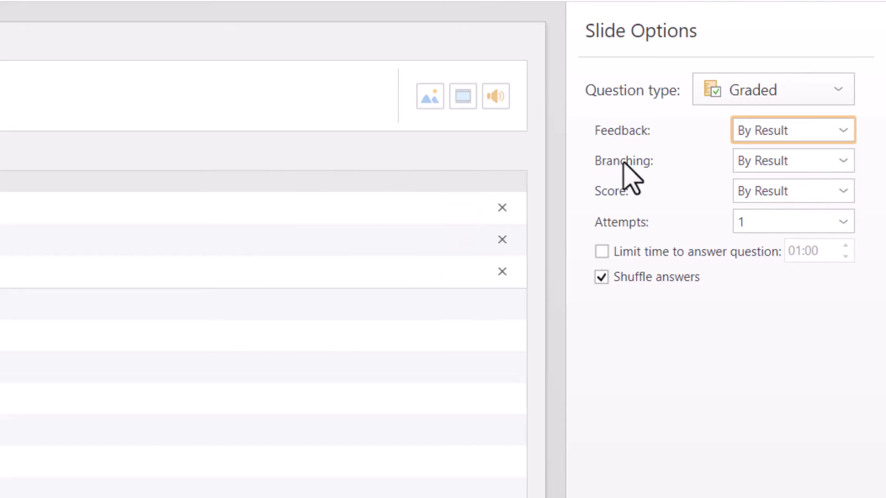
pyautogui.click(843, 160)
pyautogui.click(844, 160)
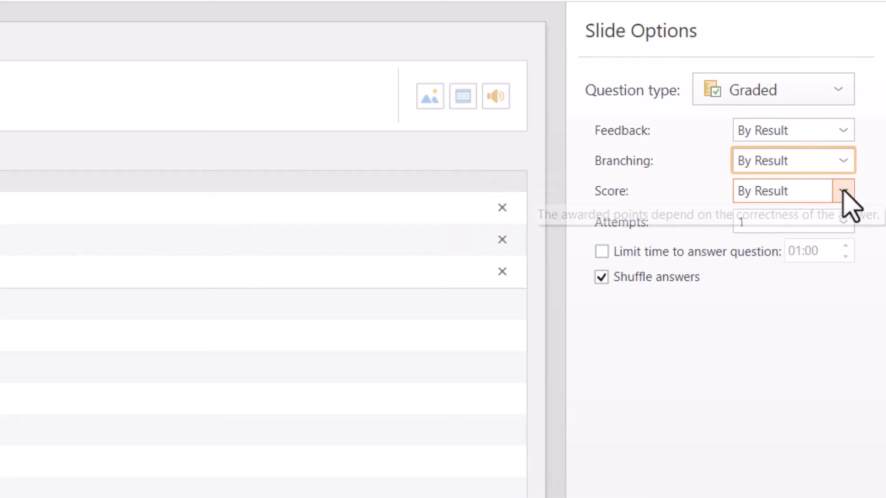
# Score by result, allow 1 attempt, turn off Shuffle answers, and review the correct feedback text.
pyautogui.click(843, 191)
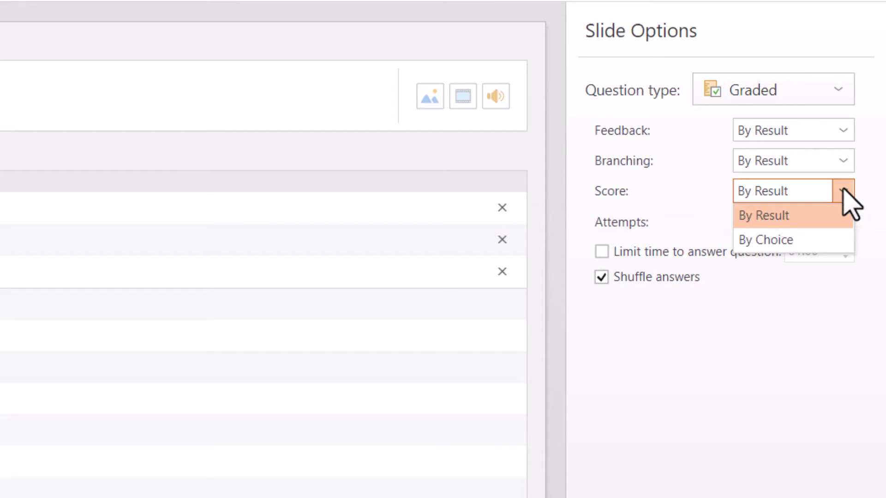
pyautogui.click(775, 239)
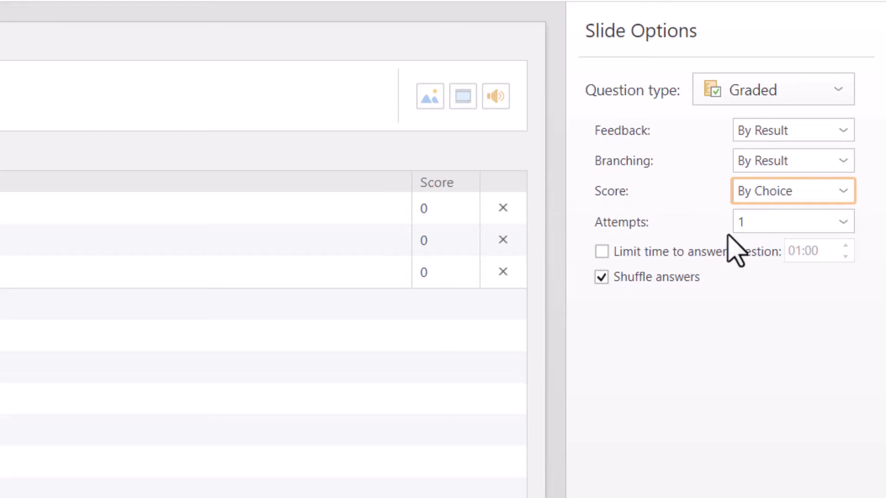
pyautogui.press('Up')
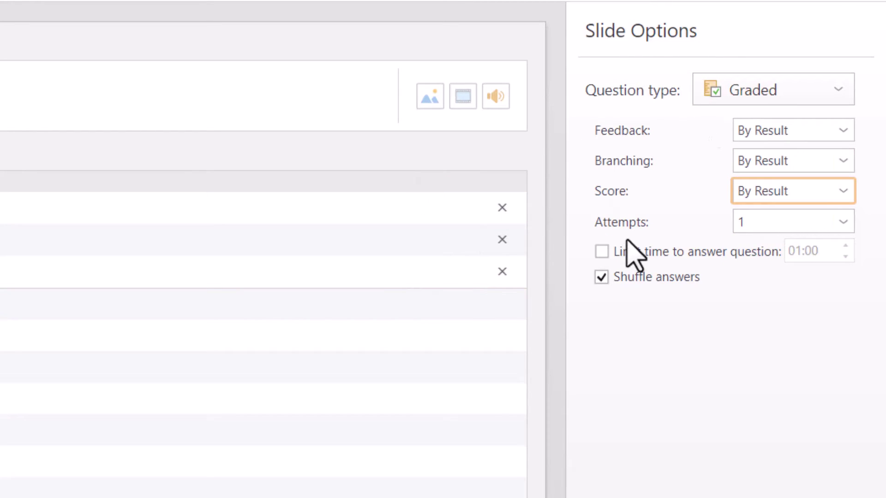
pyautogui.click(843, 223)
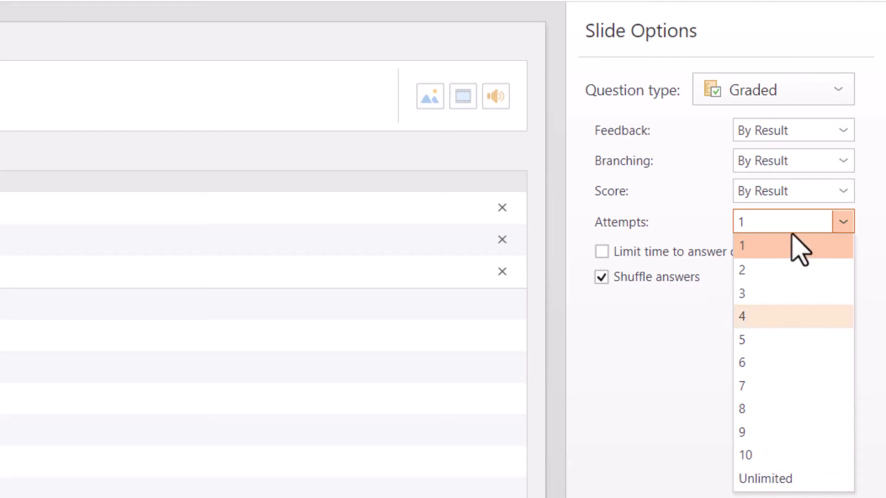
pyautogui.click(638, 334)
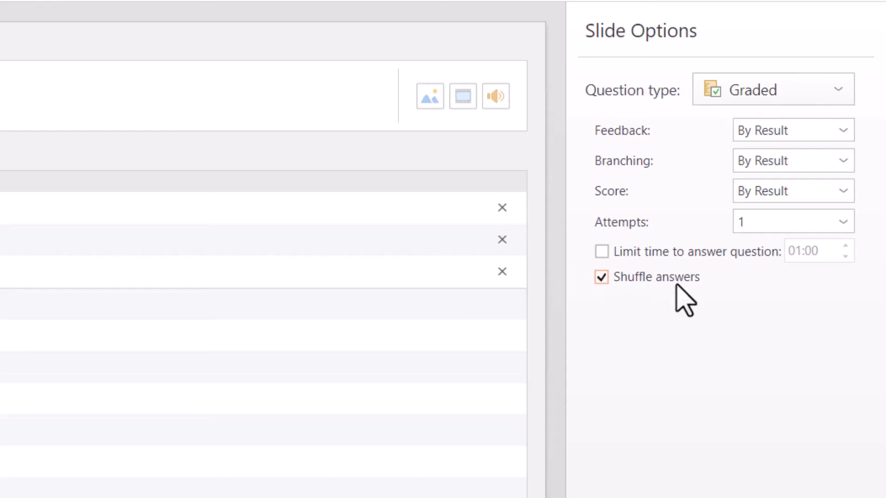
pyautogui.click(600, 277)
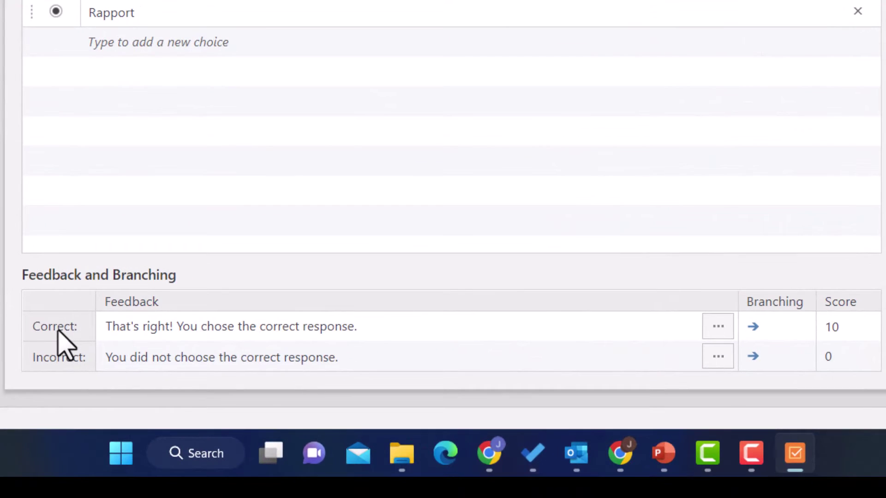
pyautogui.click(386, 326)
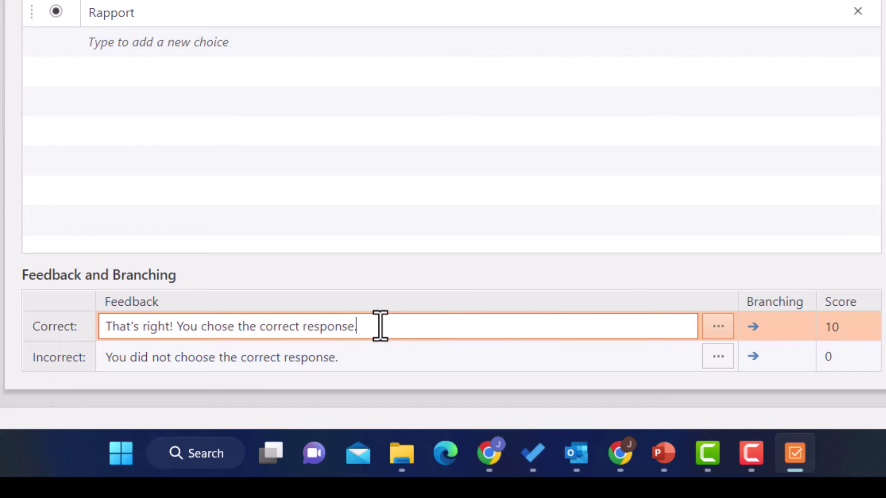
pyautogui.moveTo(380, 326); pyautogui.dragTo(36, 352)
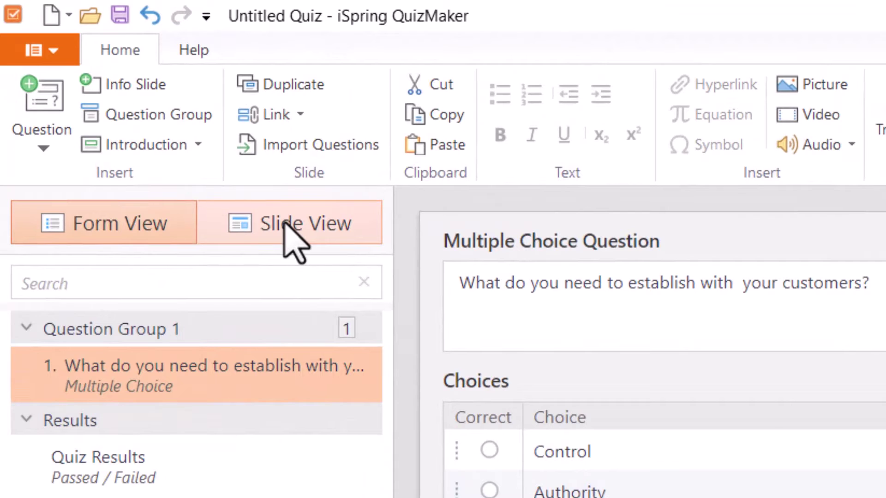
# Switch to Slide View and browse the Design themes gallery without applying a theme.
pyautogui.click(286, 223)
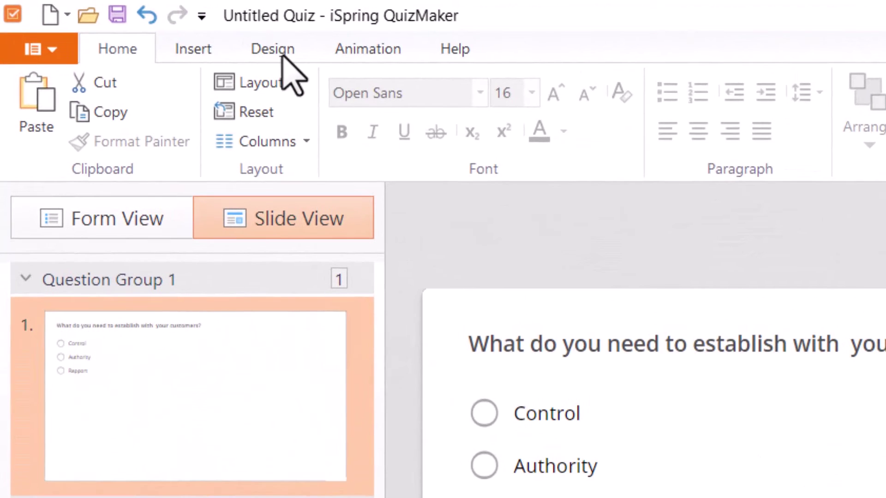
pyautogui.click(119, 22)
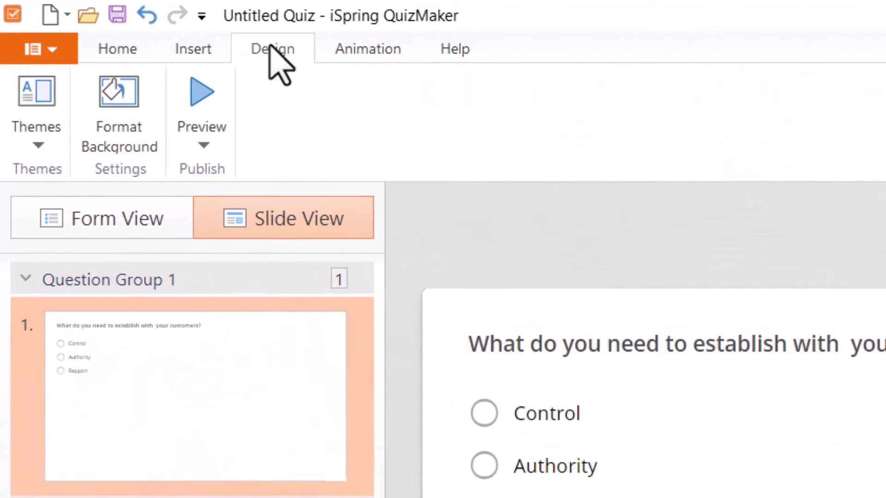
pyautogui.click(39, 145)
pyautogui.scroll(-5, 180, 440)
pyautogui.scroll(-3, 187, 455)
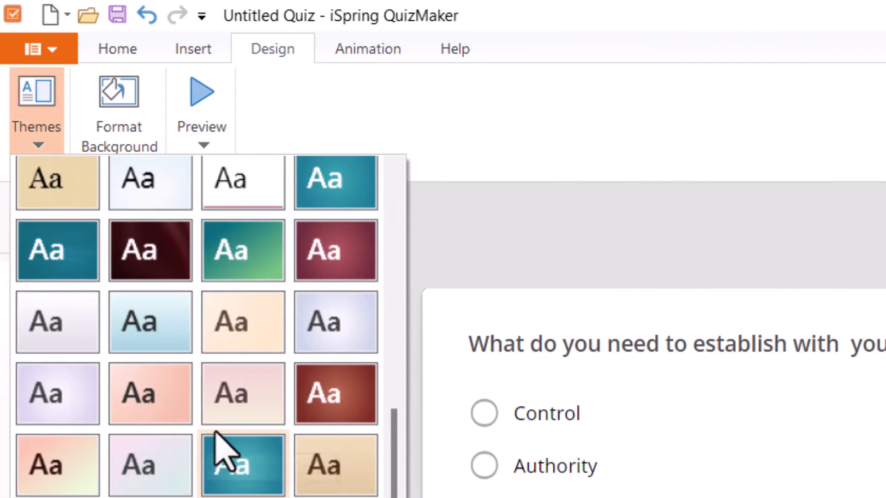
pyautogui.click(643, 172)
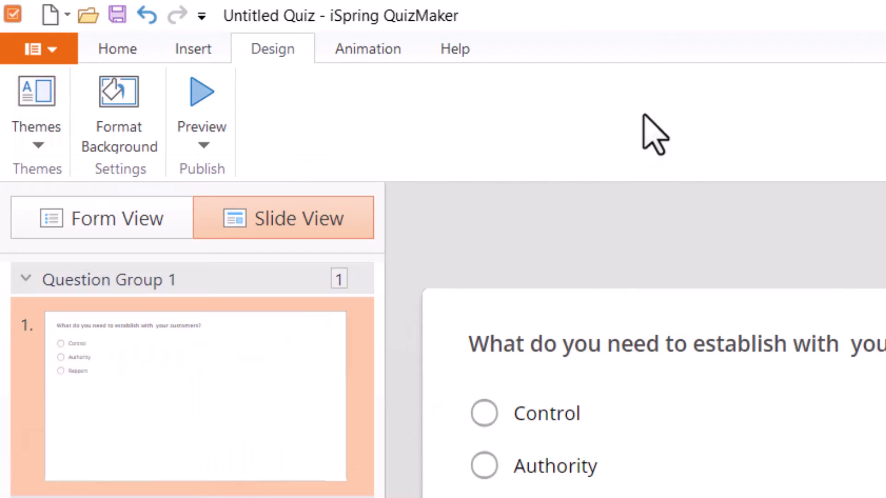
# Insert the first Restaurant reception background from the Content Library behind the question.
pyautogui.click(190, 48)
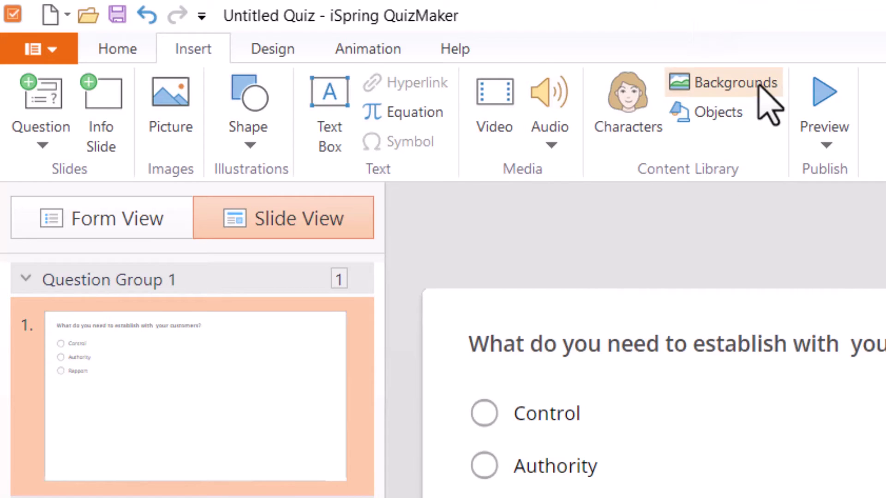
pyautogui.click(701, 90)
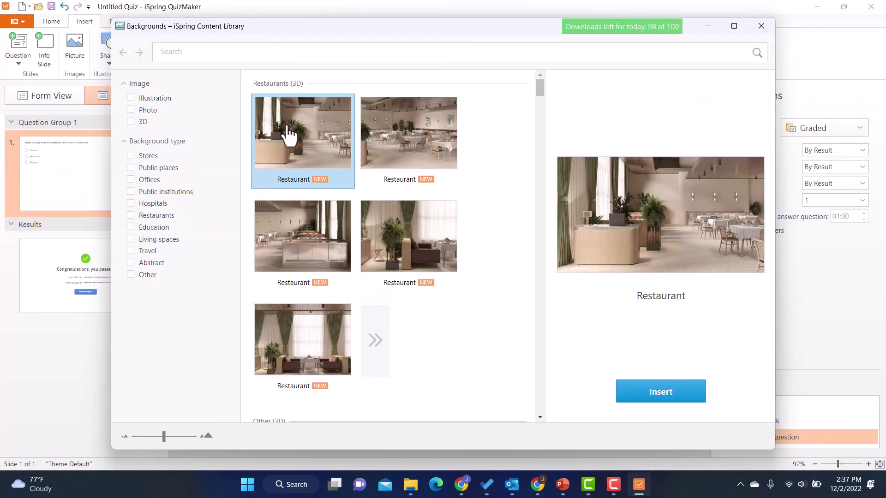
pyautogui.click(666, 400)
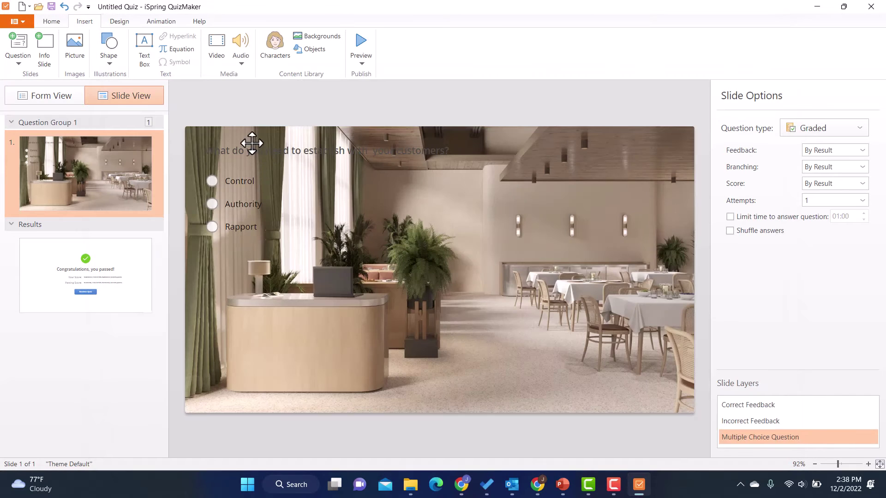
# Add the woman in the white blouse in a front standing pose, plus a blue rectangle behind the question.
pyautogui.click(274, 42)
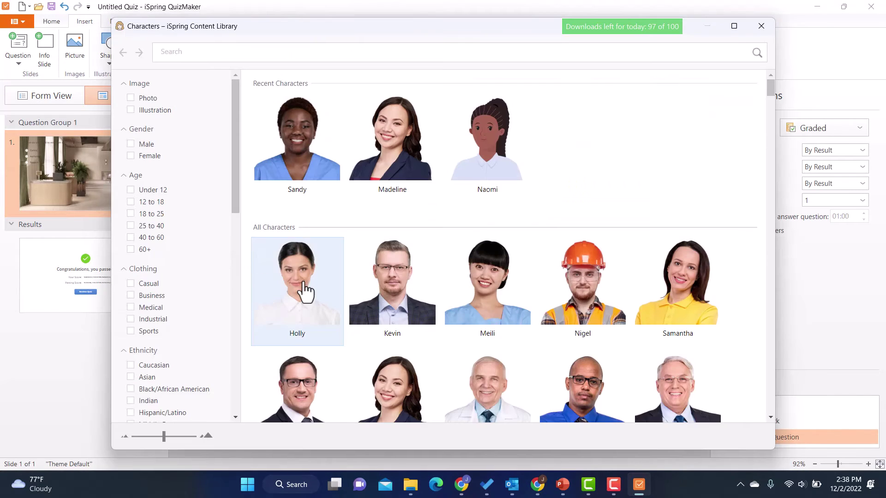
pyautogui.click(303, 291)
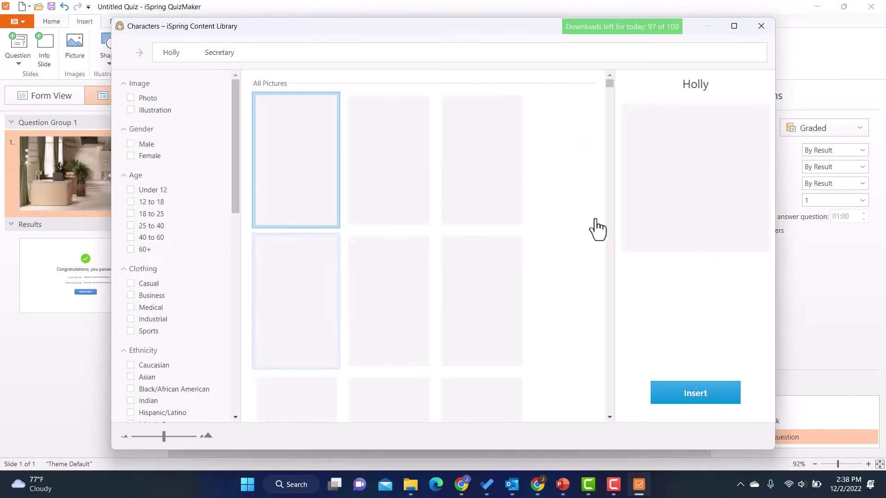
pyautogui.click(682, 397)
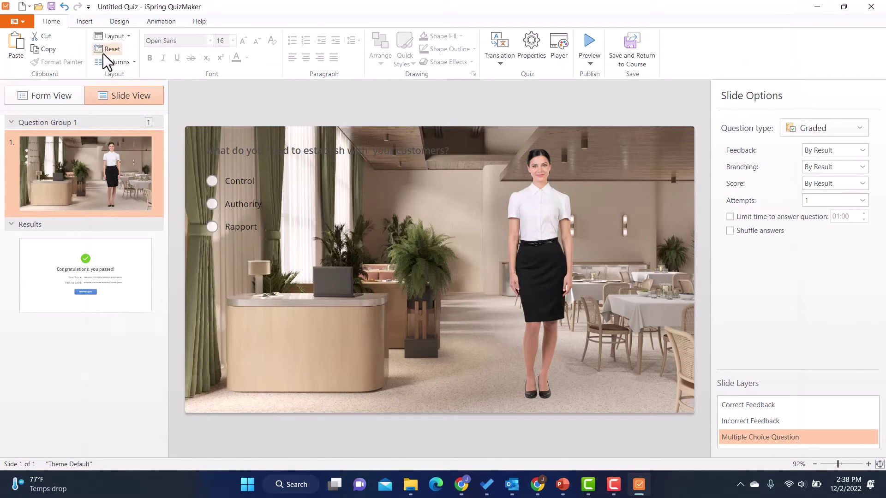
pyautogui.click(84, 22)
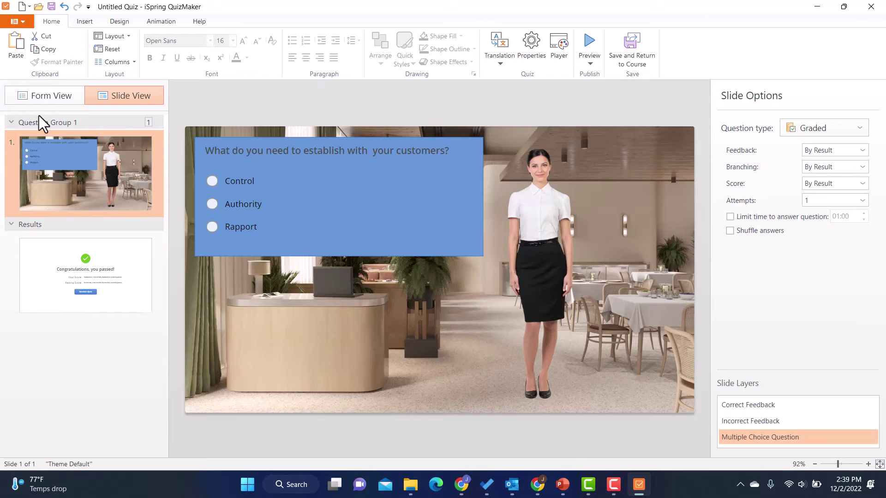
# Open the Results slide, switch between Form and Slide View, and check the Failed and Passed messages.
pyautogui.click(120, 259)
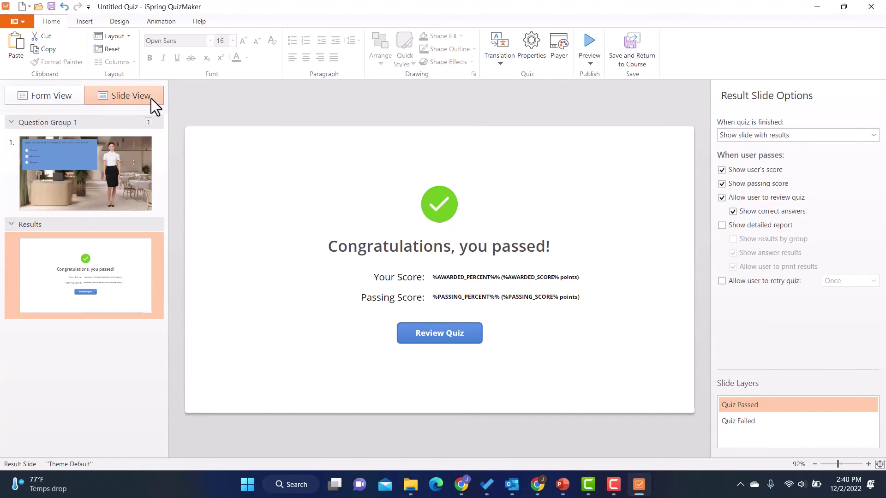
pyautogui.click(50, 95)
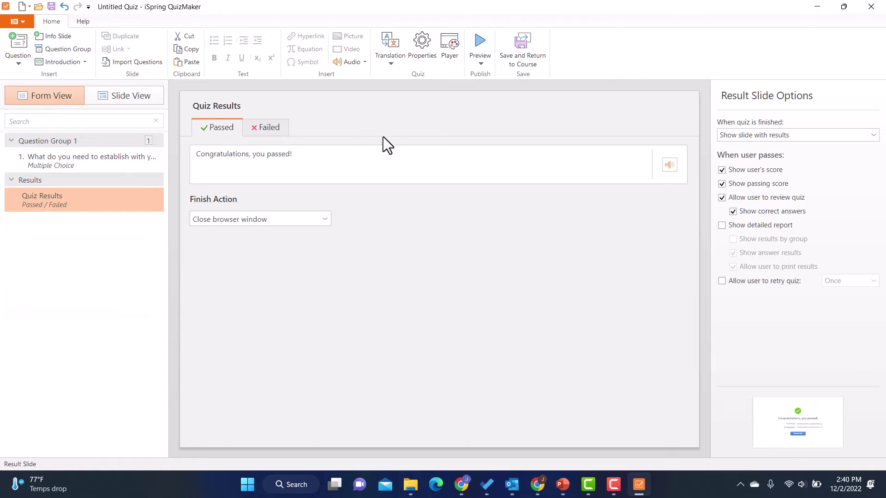
pyautogui.click(130, 96)
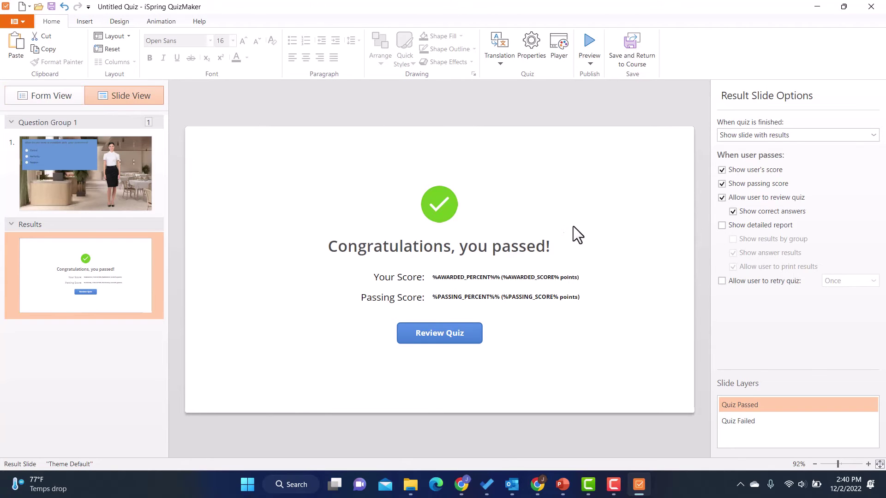
pyautogui.click(536, 245)
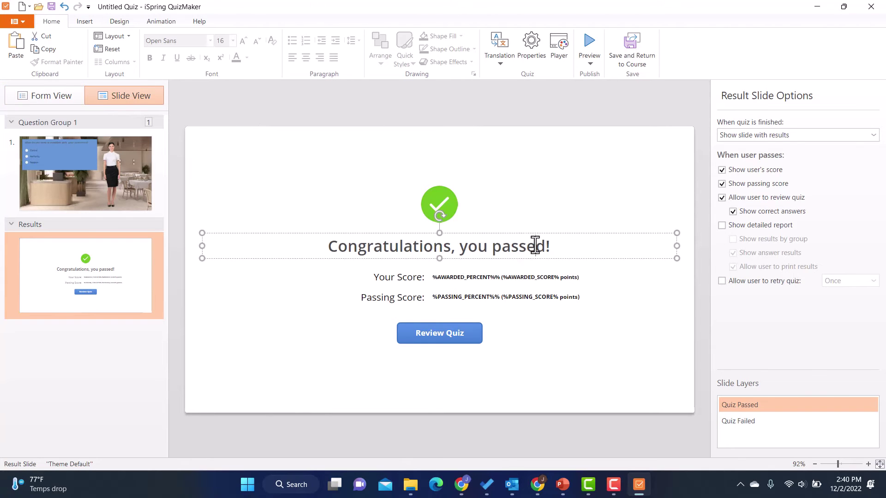
pyautogui.click(35, 99)
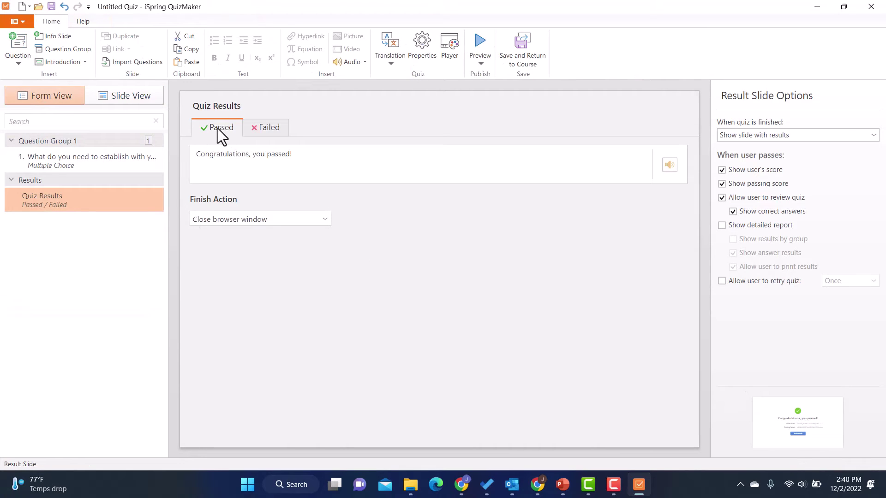
pyautogui.click(272, 128)
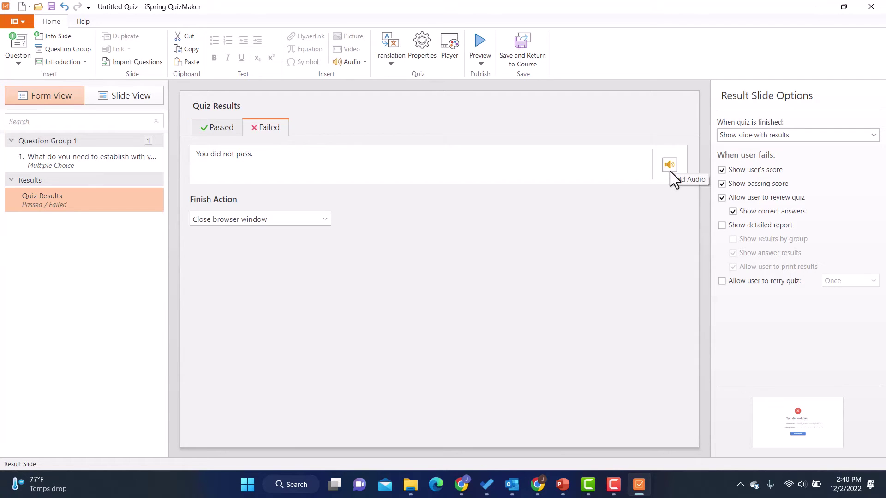
pyautogui.click(201, 123)
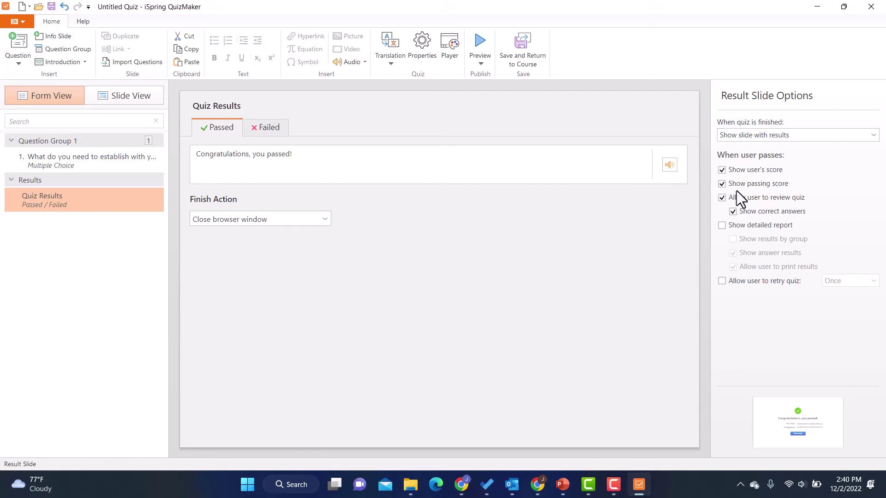
# Keep Show user's score, Show passing score and Allow user to review quiz enabled, then view the failed slide.
pyautogui.click(123, 95)
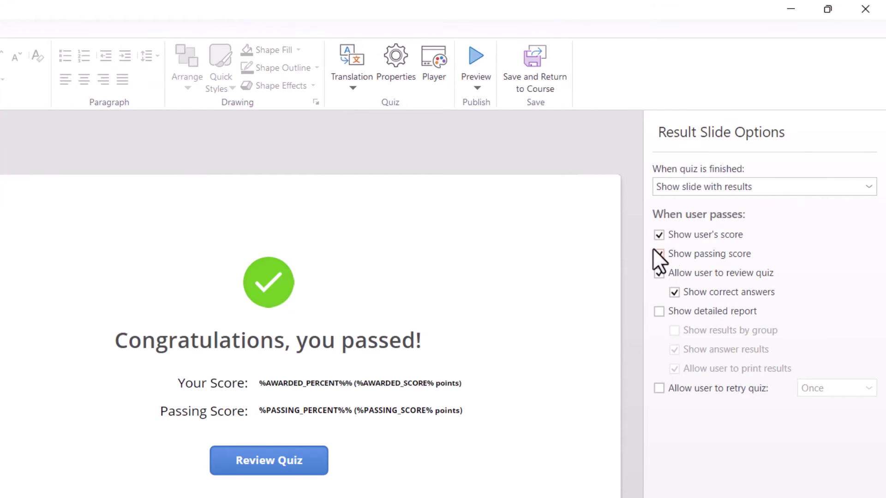
pyautogui.click(659, 235)
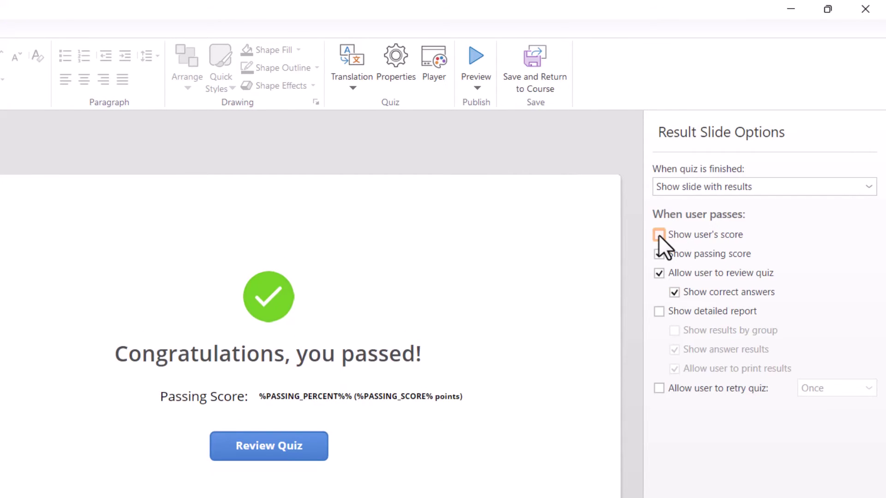
pyautogui.click(658, 234)
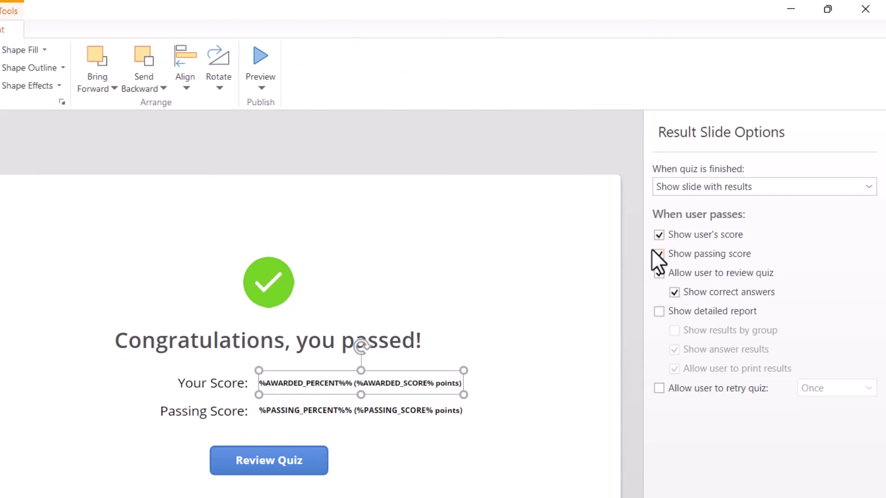
pyautogui.click(658, 255)
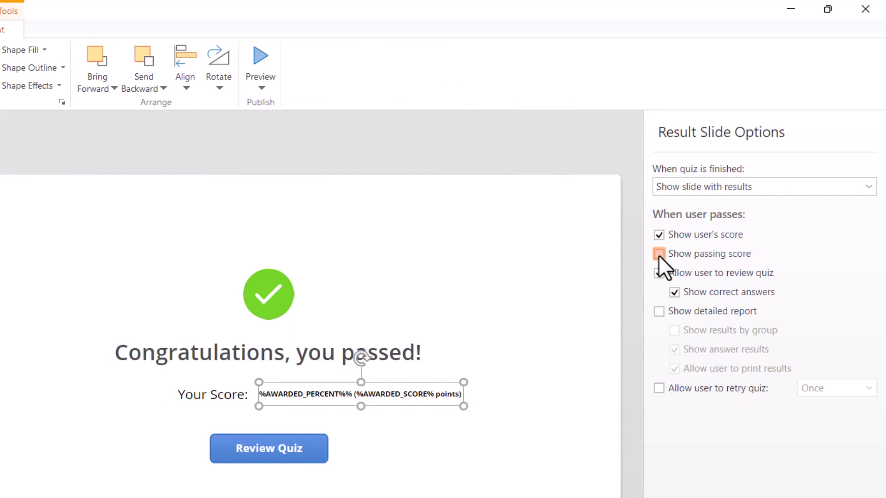
pyautogui.click(658, 255)
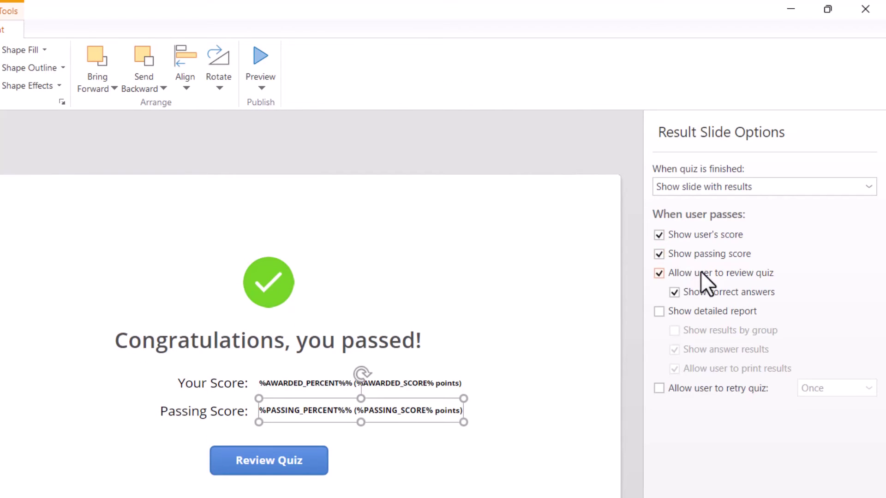
pyautogui.click(658, 273)
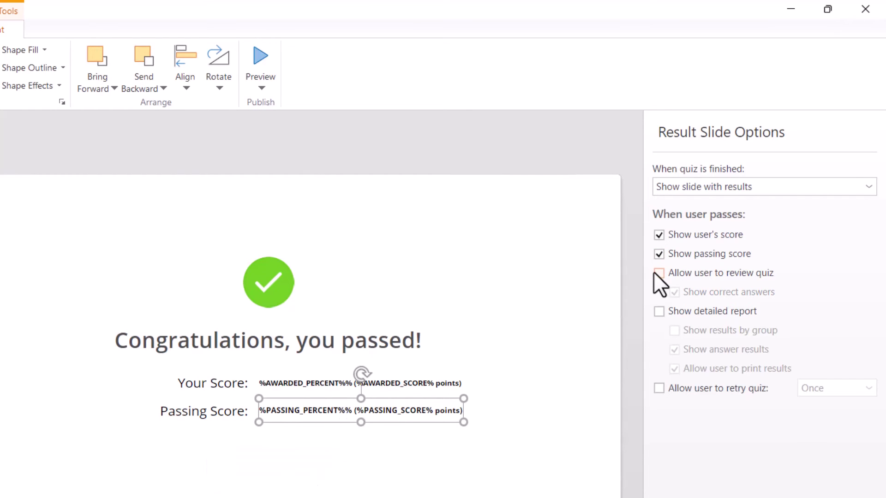
pyautogui.press('space')
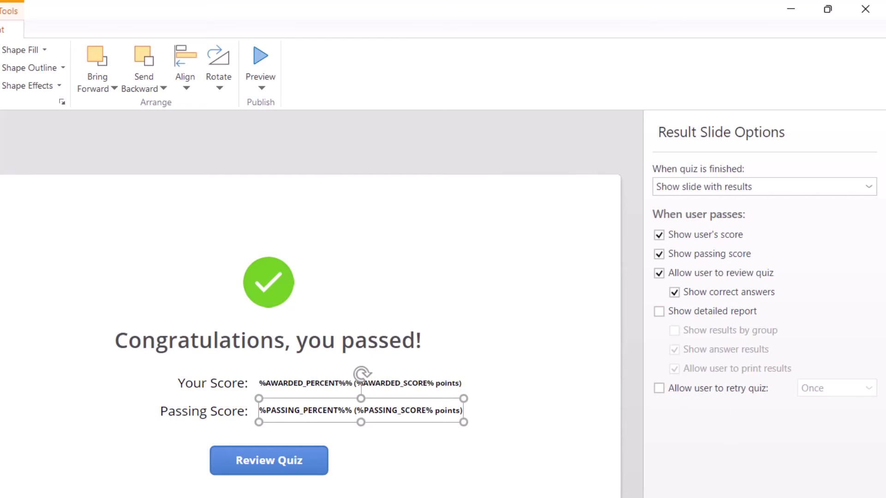
pyautogui.press('pagedown')
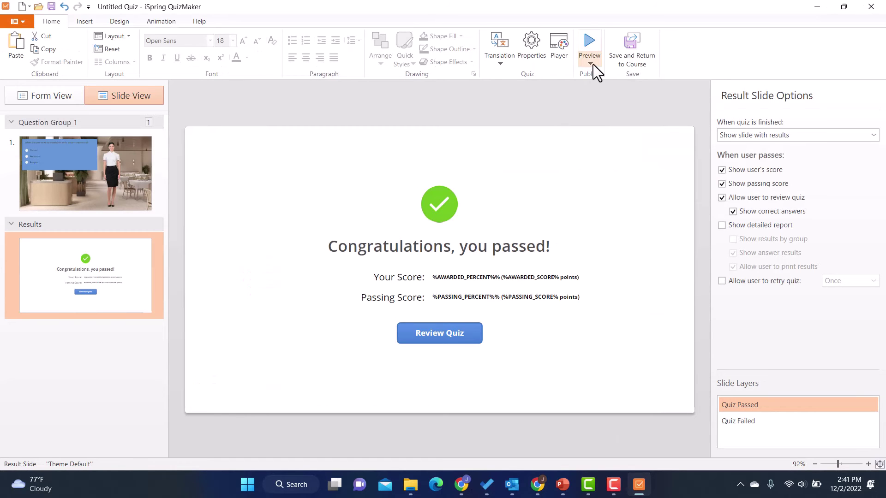
# Preview the whole quiz answering Authority to see the failed result, then save it back into the course.
pyautogui.click(480, 90)
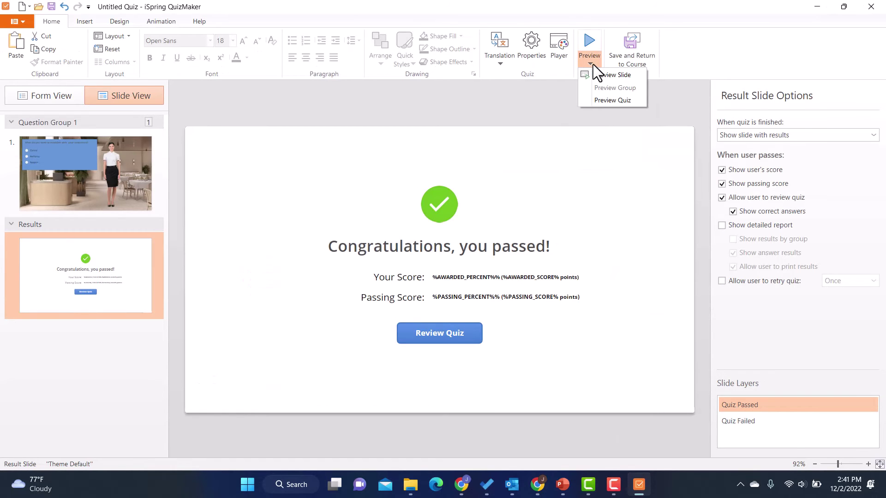
pyautogui.click(612, 100)
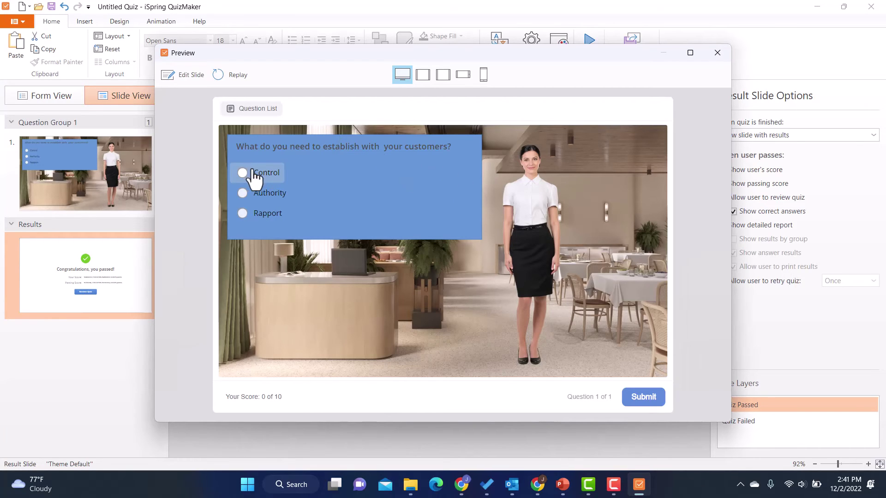
pyautogui.click(254, 193)
pyautogui.click(643, 398)
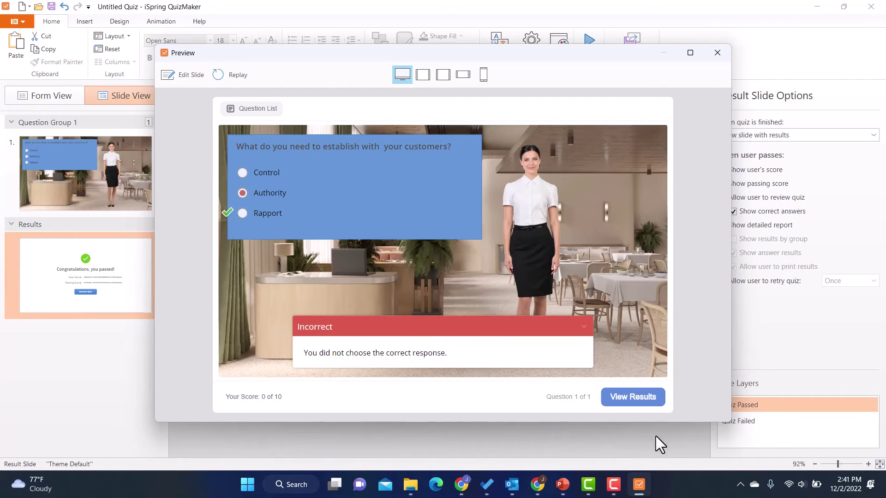
pyautogui.click(632, 408)
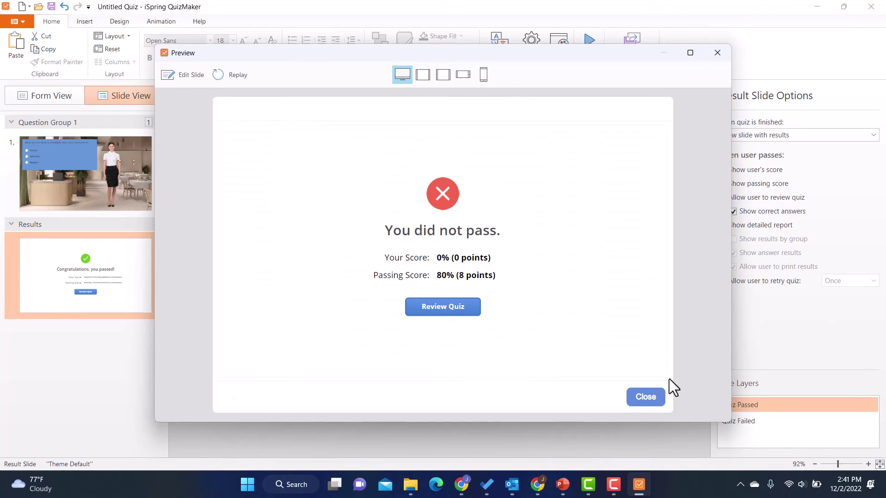
pyautogui.click(639, 397)
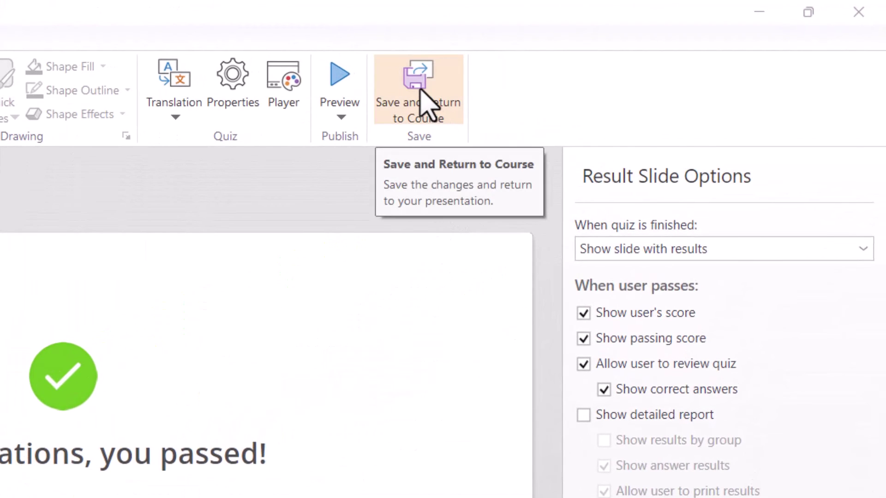
pyautogui.click(426, 102)
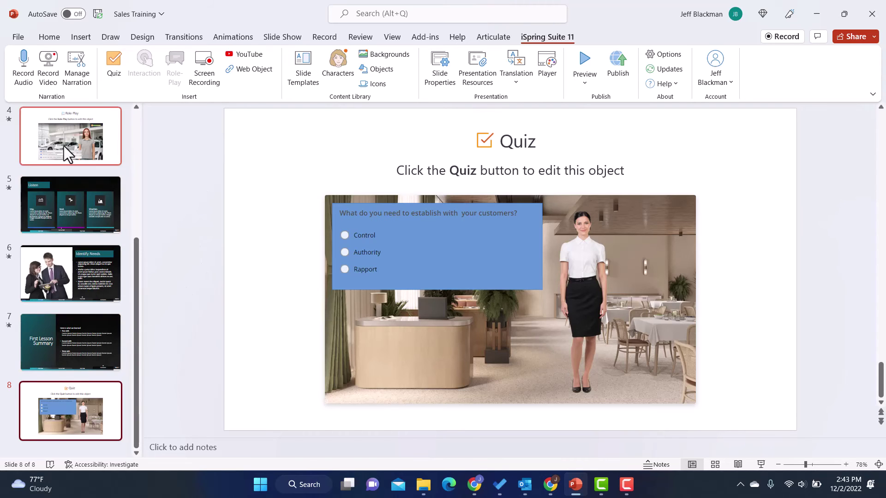
# Preview the course from slide 7, First Lesson Summary, through to the quiz question, then exit.
pyautogui.click(75, 335)
pyautogui.click(585, 83)
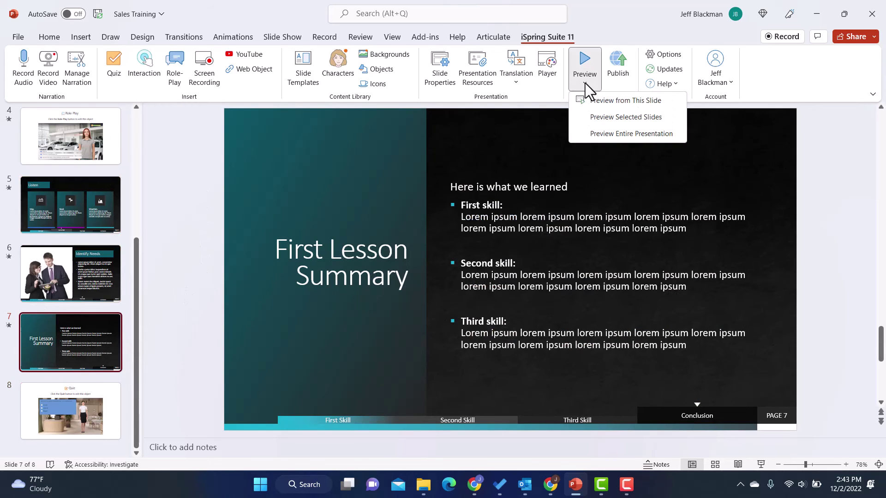
pyautogui.click(630, 101)
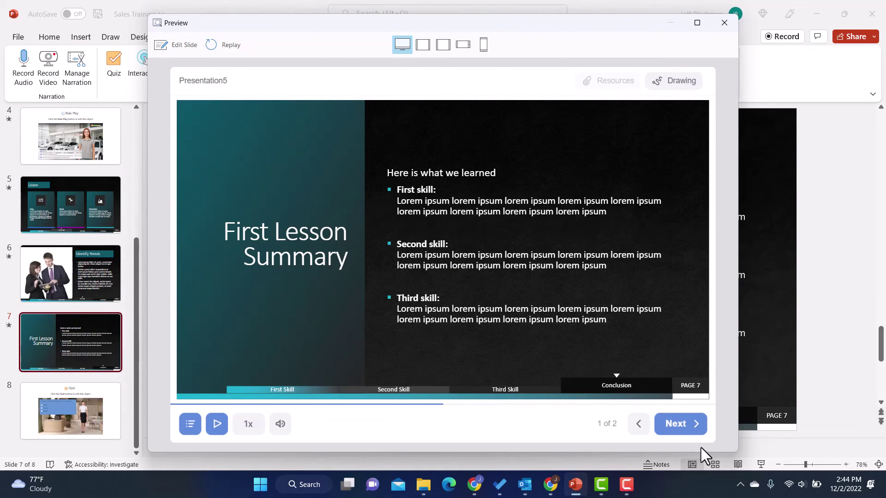
pyautogui.click(681, 425)
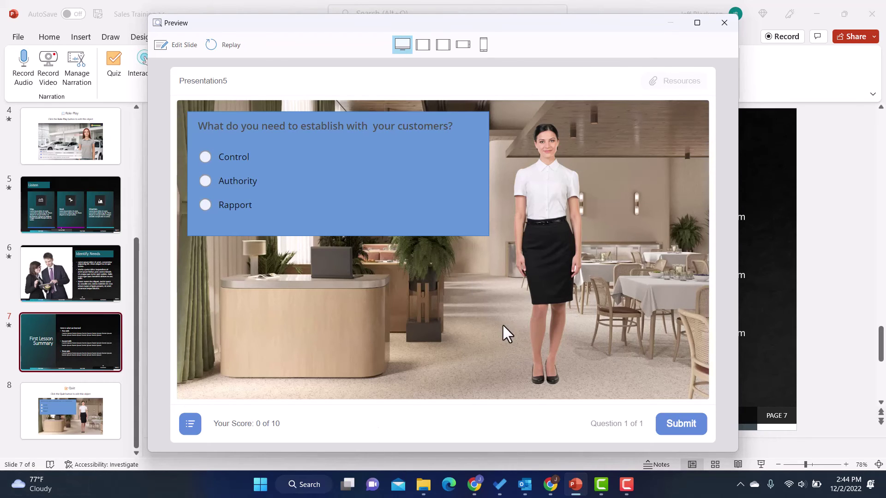
pyautogui.press('Escape')
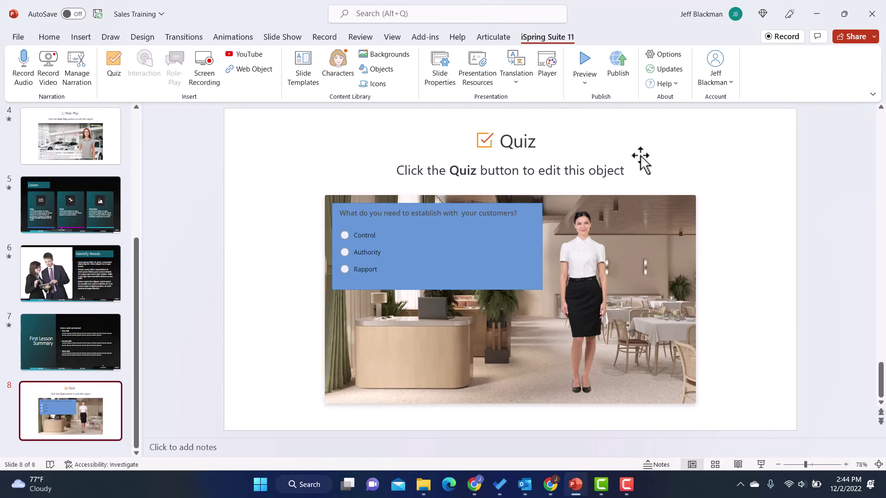
# Launch iSpring QuizMaker 11 from the iSpring Suite 11 folder in the Start menu's app list.
pyautogui.press('super')
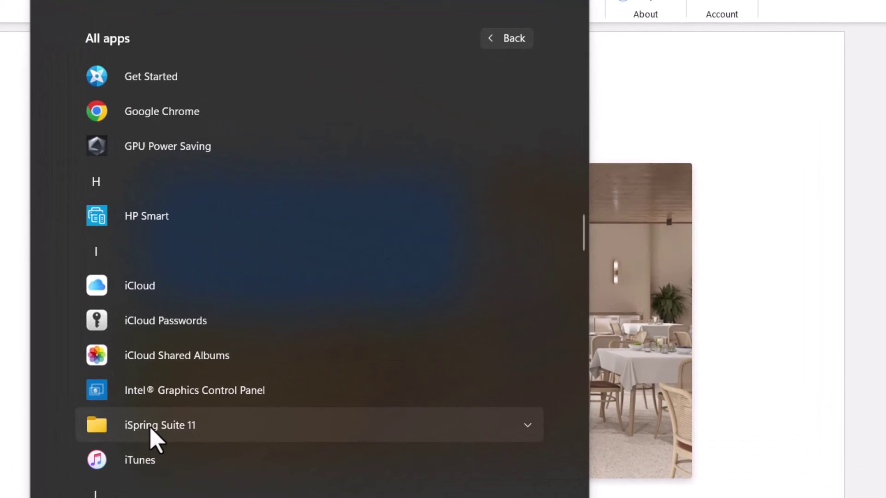
pyautogui.click(151, 430)
pyautogui.scroll(-4, 342, 367)
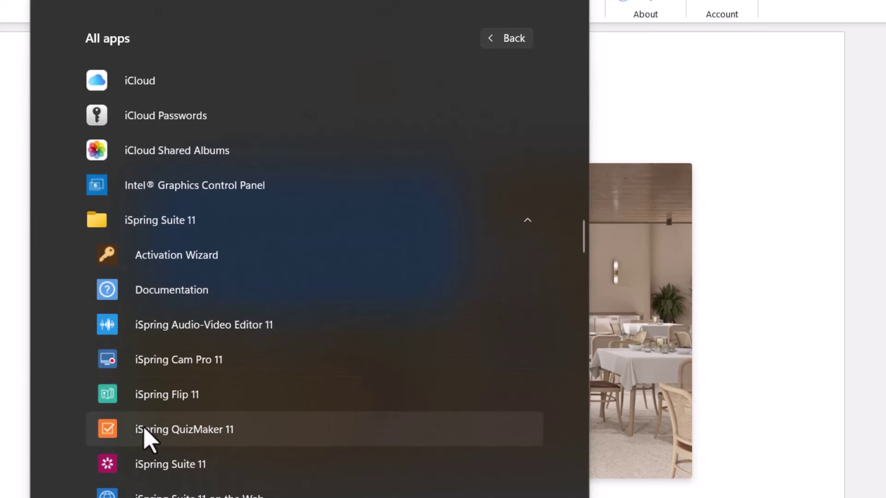
pyautogui.click(147, 436)
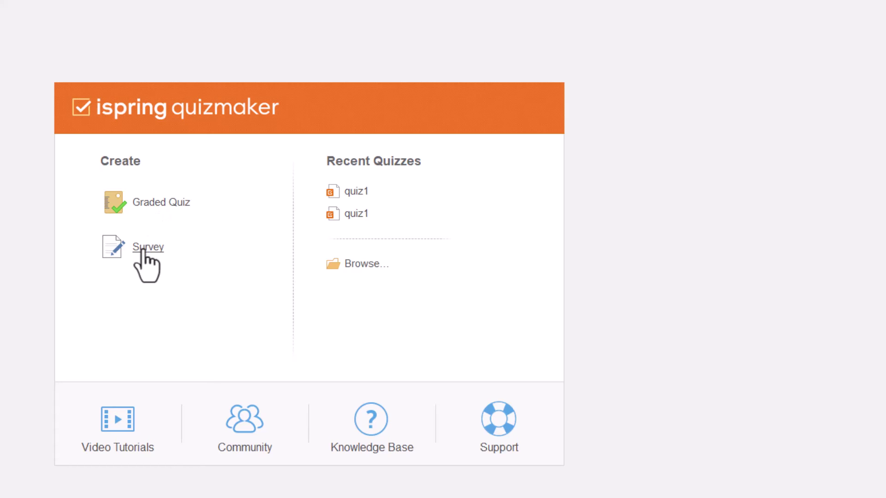
# Open recent quiz1 and show its LMS publishing settings with HTML5 output and the SCORM 1.2 profile.
pyautogui.click(357, 192)
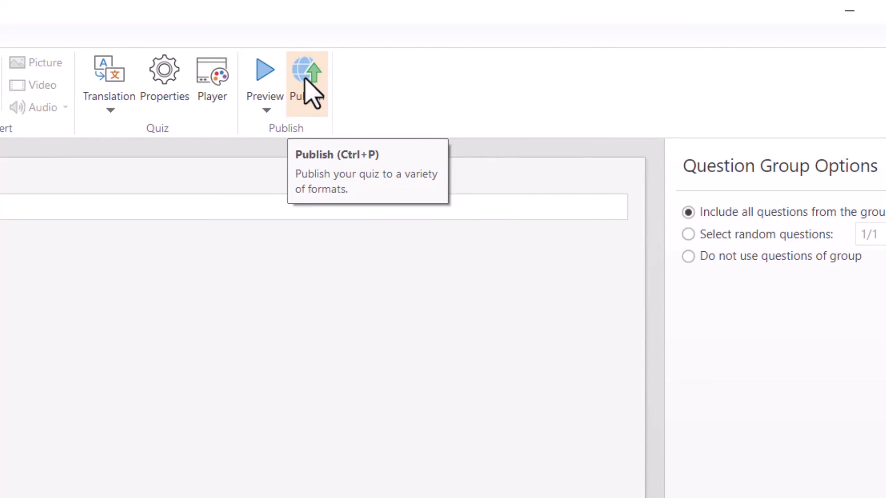
pyautogui.click(304, 79)
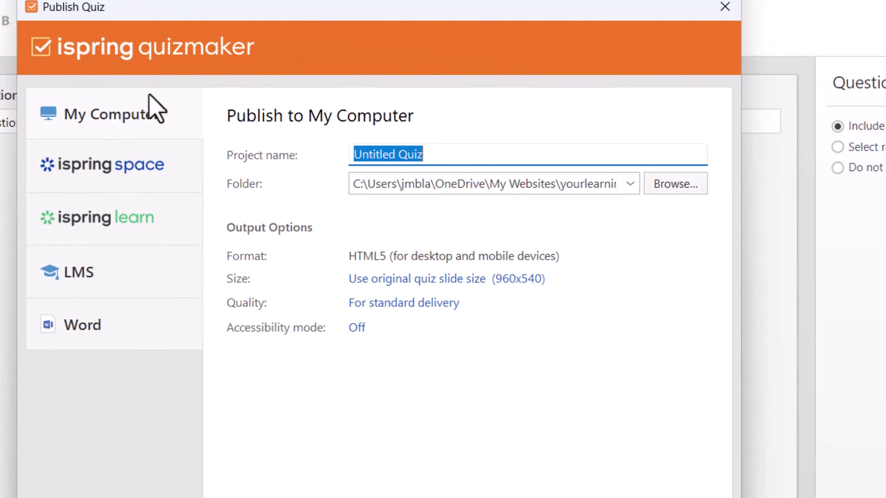
pyautogui.click(76, 333)
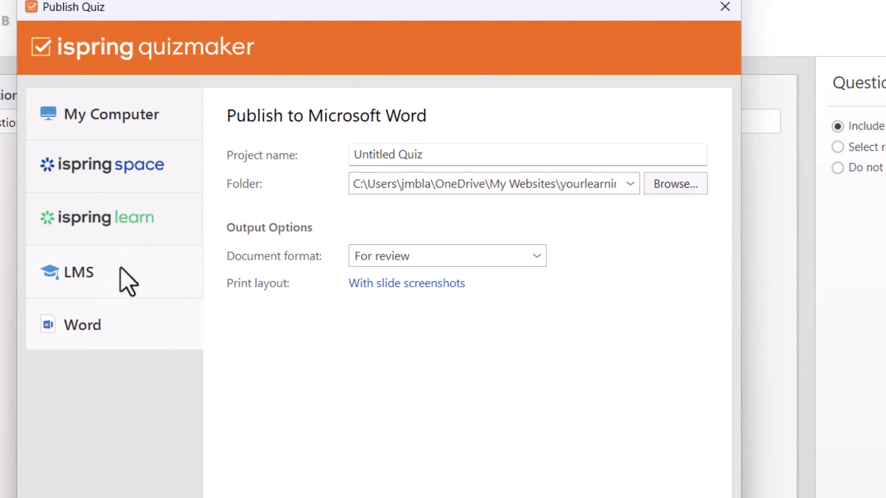
pyautogui.click(129, 280)
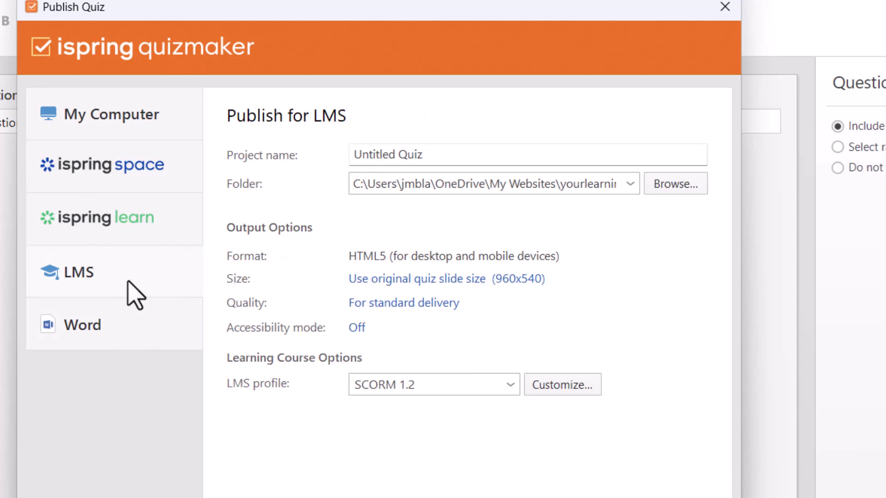